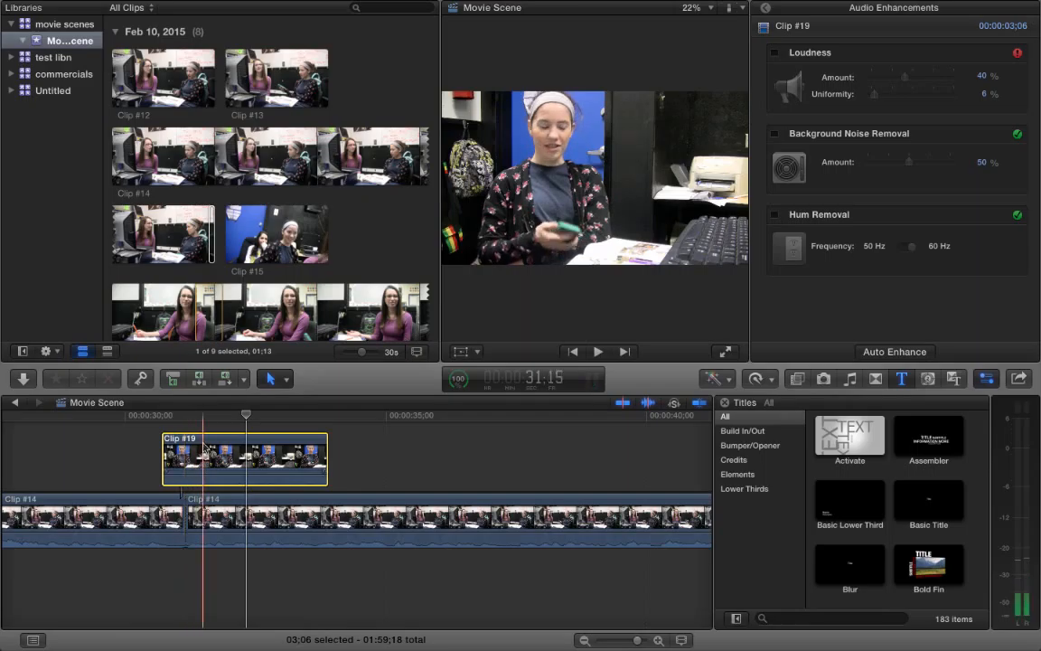
- Move the connected Clip #19 into the primary storyline at the cut between the two Clip #14 segments and play across it
drag(205, 459, 204, 512)
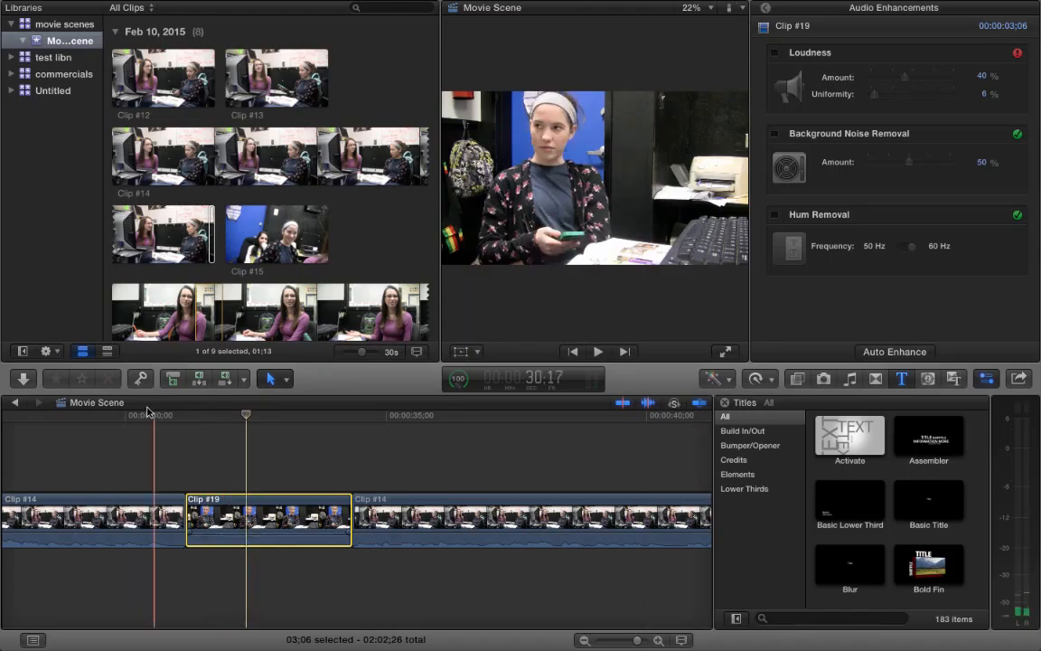
click(109, 419)
key(space)
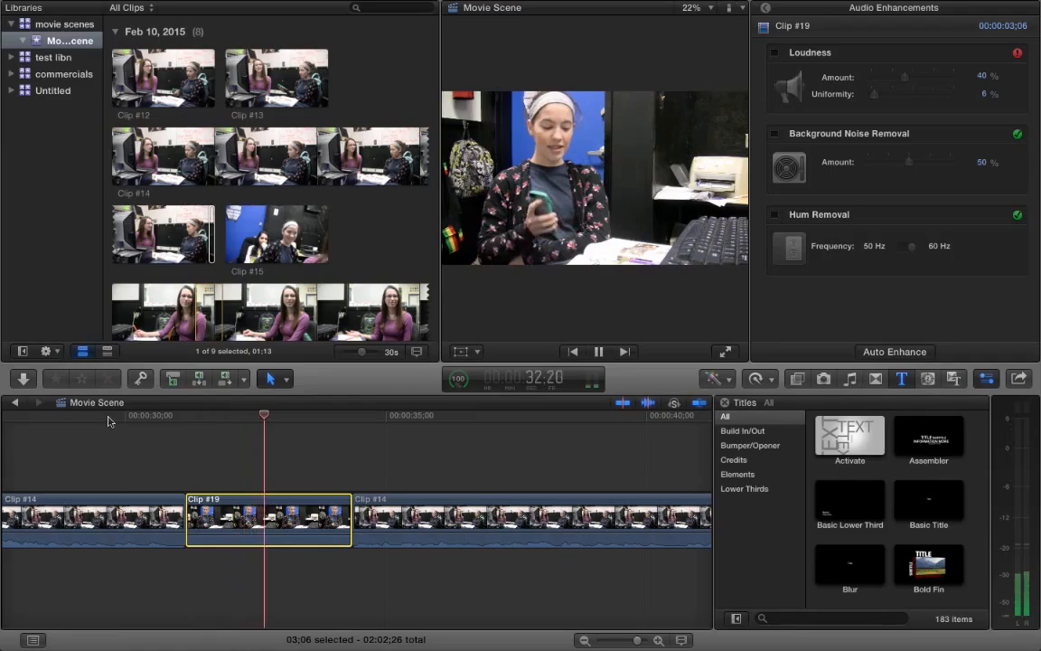
key(space)
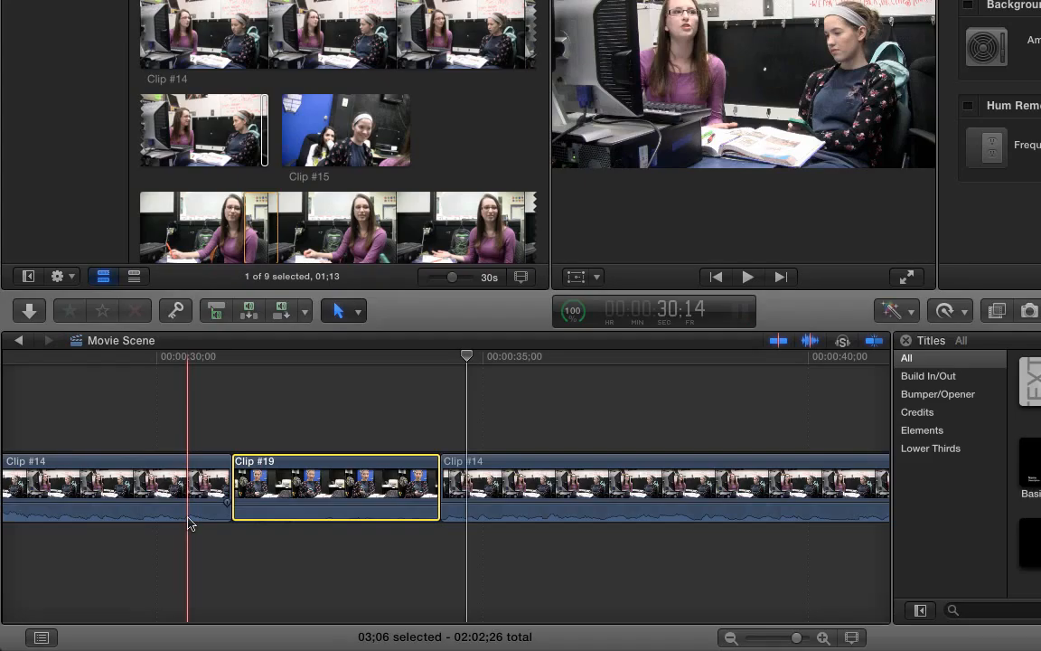
- Raise the audio volume of Clip #19 in the timeline to 12 dB
mouse_move(280, 505)
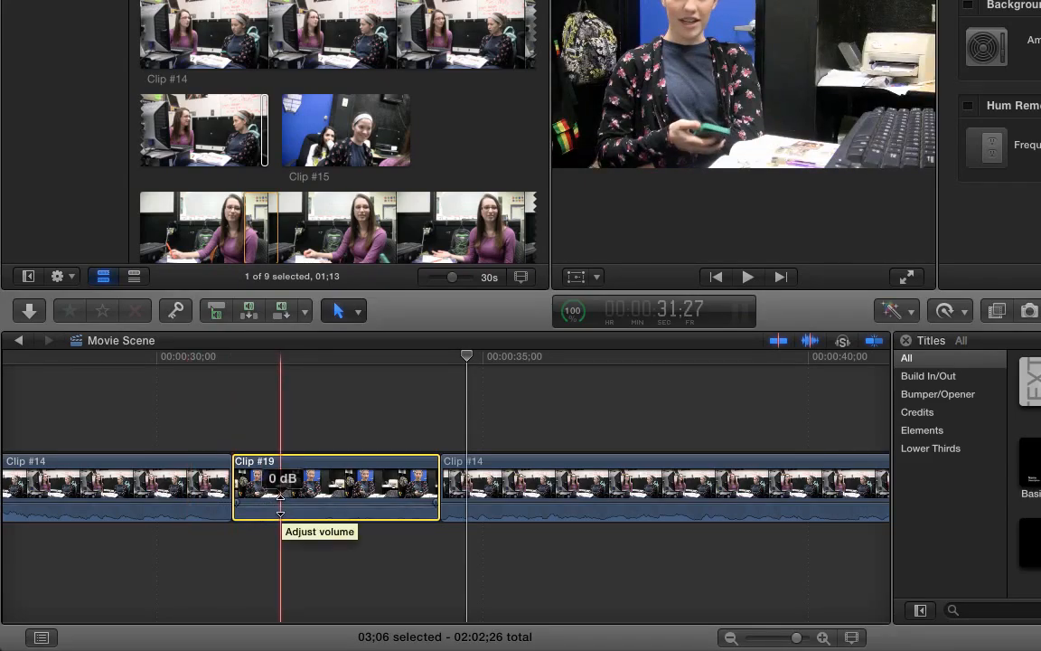
drag(280, 505, 293, 491)
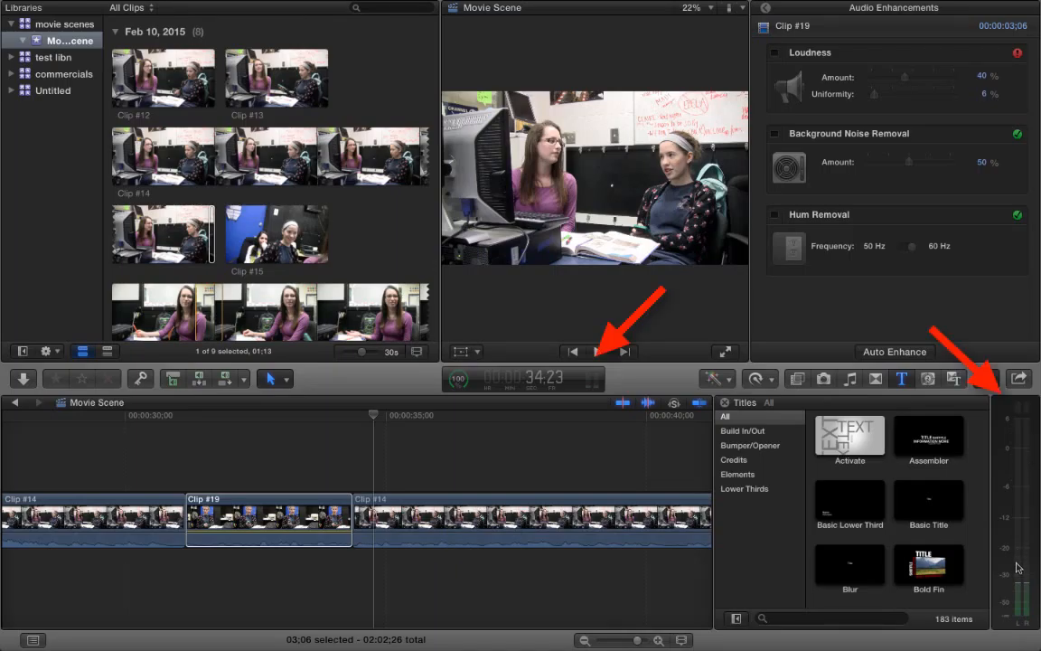
- Hide the audio meters and show them again
click(594, 381)
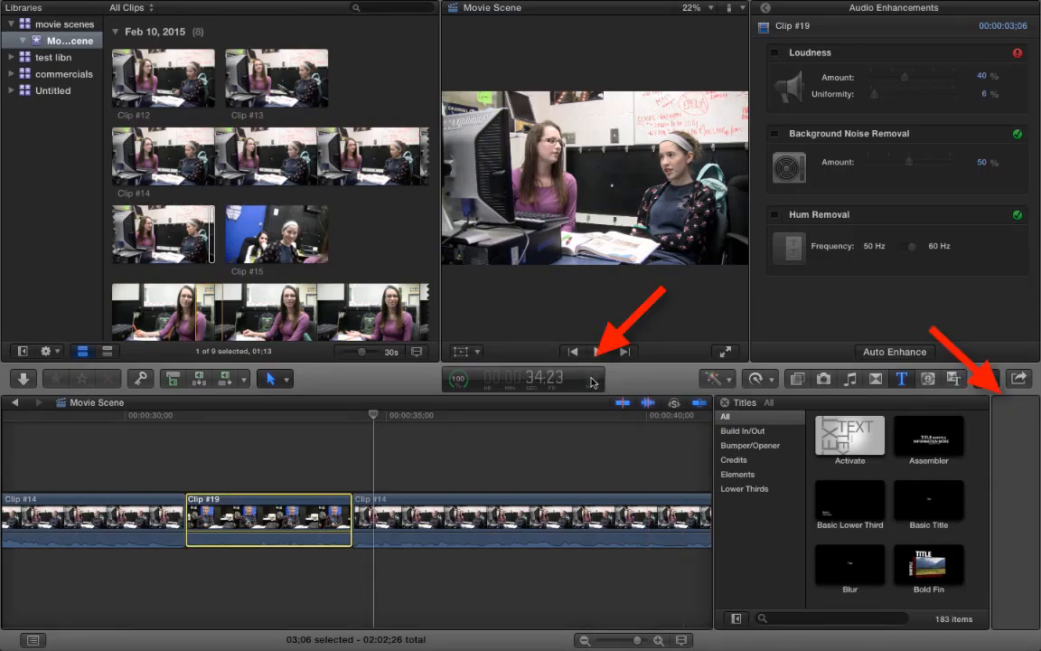
click(592, 382)
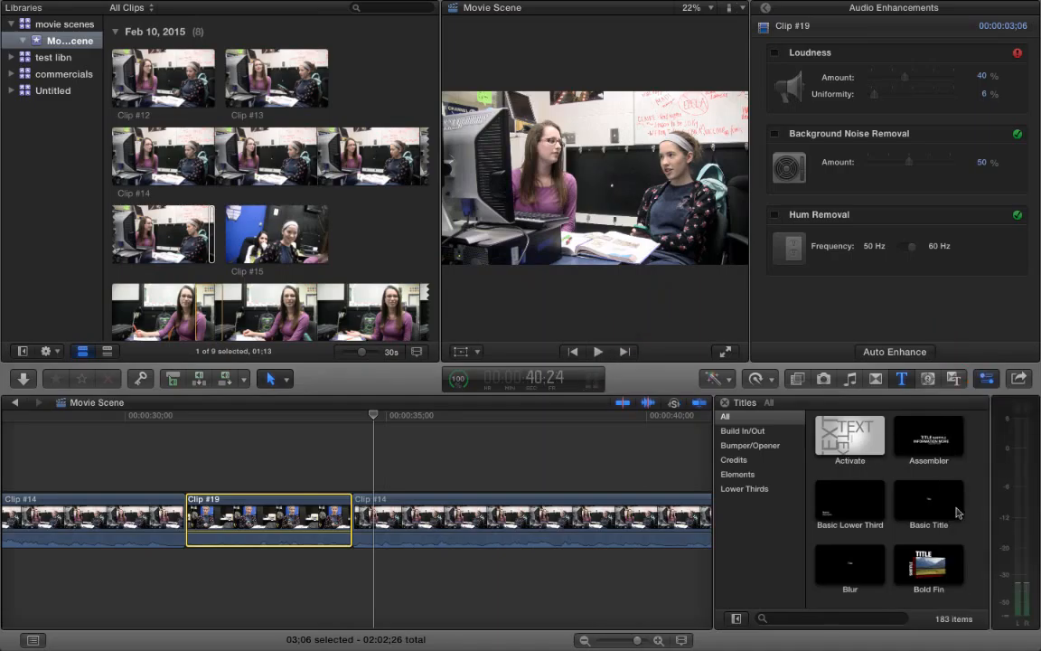
click(1015, 520)
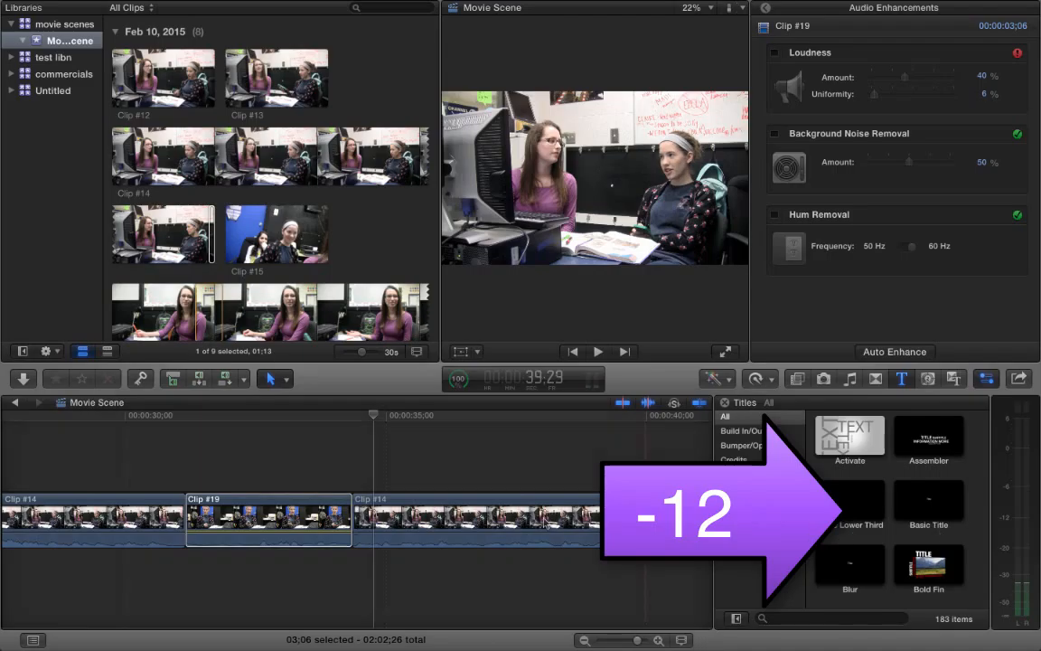
- Show the timeline index and play from Clip #14 through Clip #19 to compare their audio levels
key(super+shift+2)
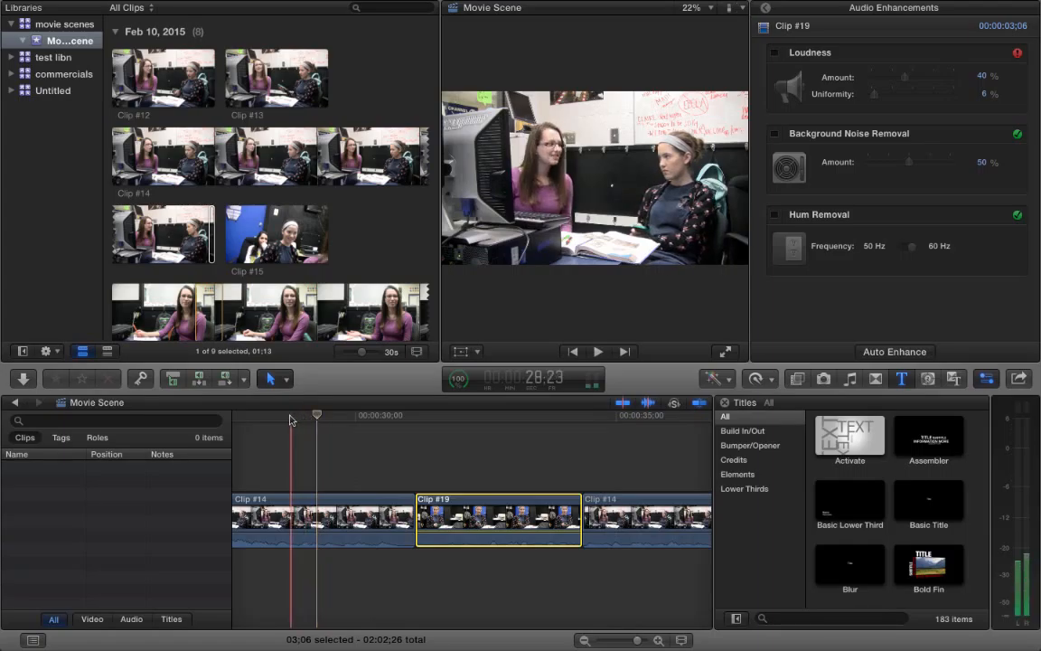
key(space)
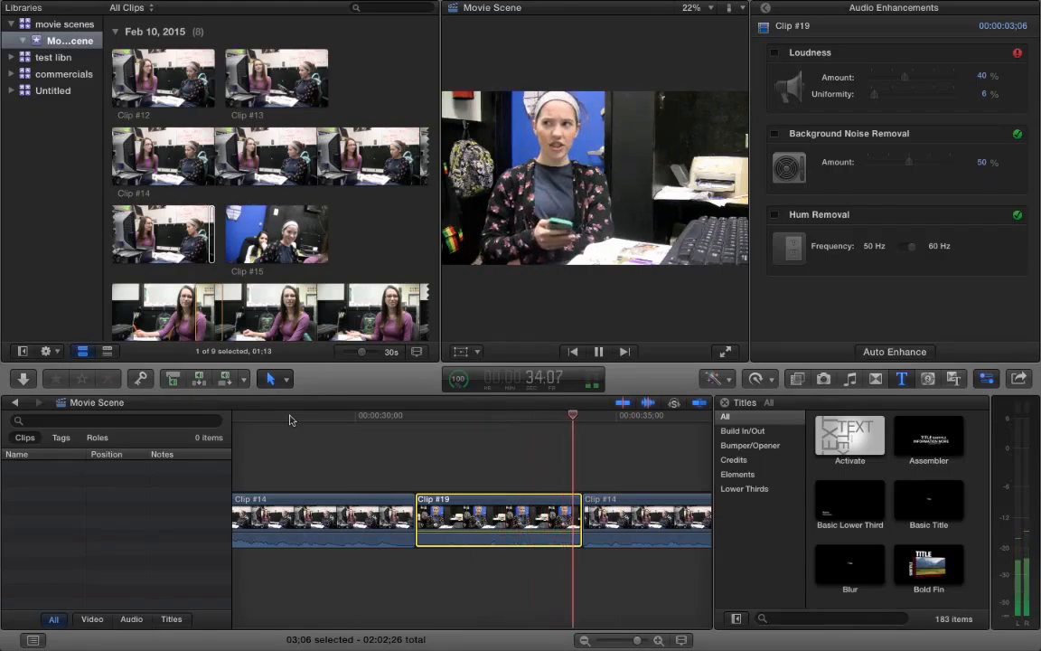
key(space)
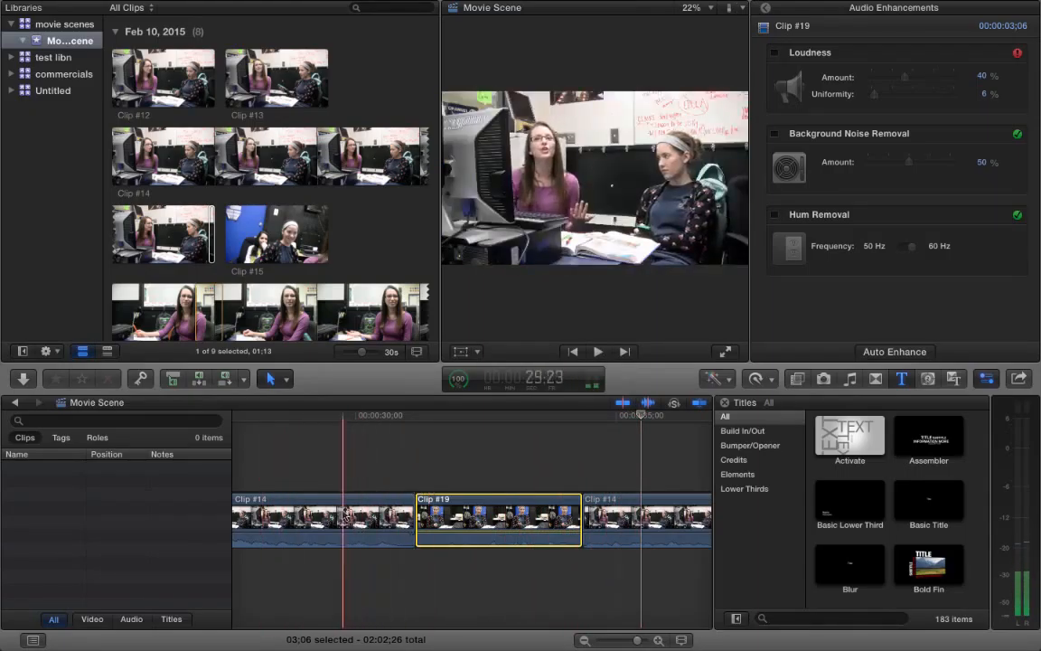
- Return to Clip #19's main inspector and examine its video and audio settings, collapsing and re-expanding the Audio Enhancements section
click(767, 9)
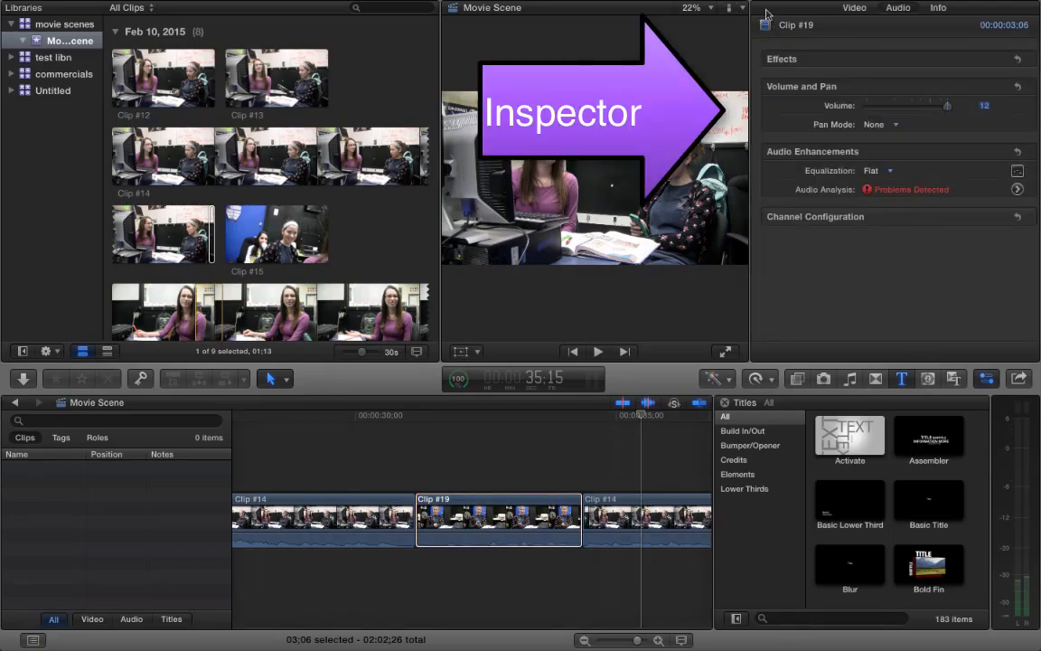
click(493, 520)
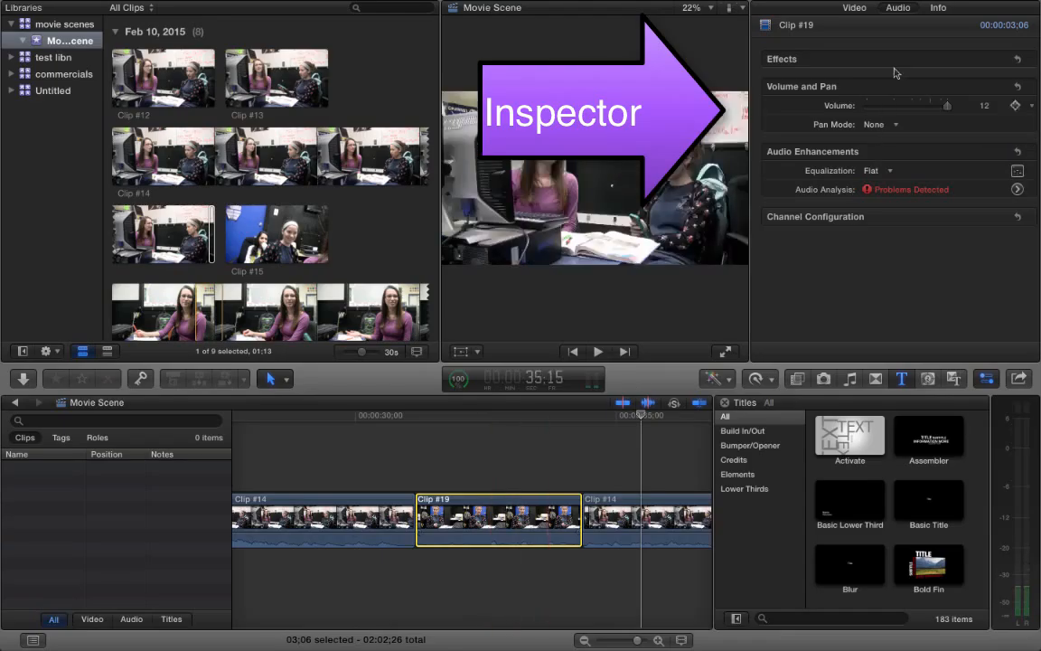
click(897, 9)
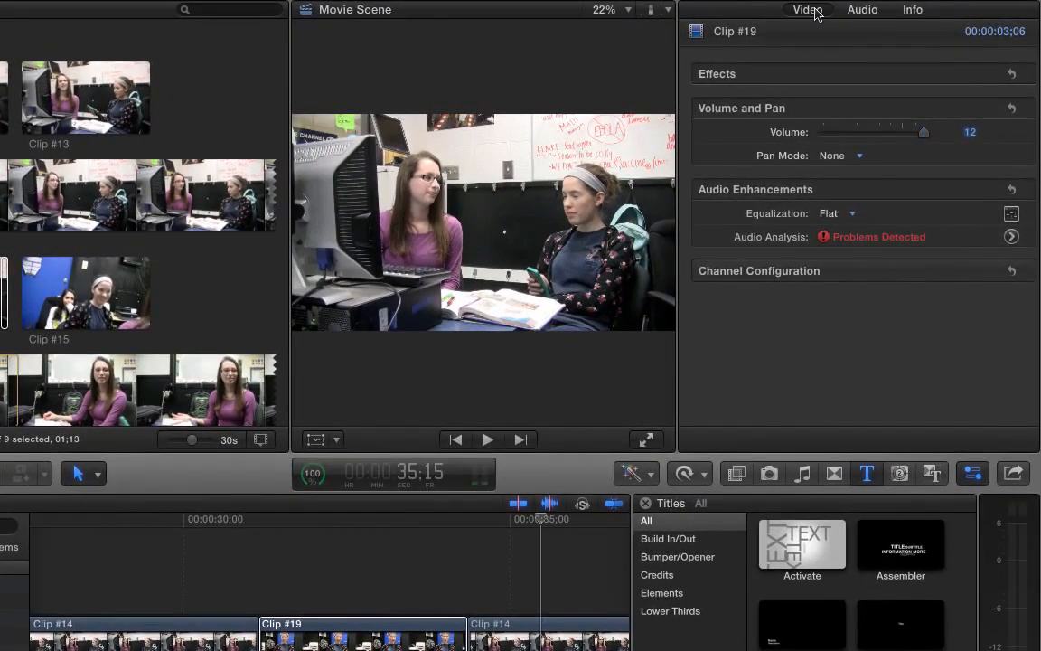
click(860, 10)
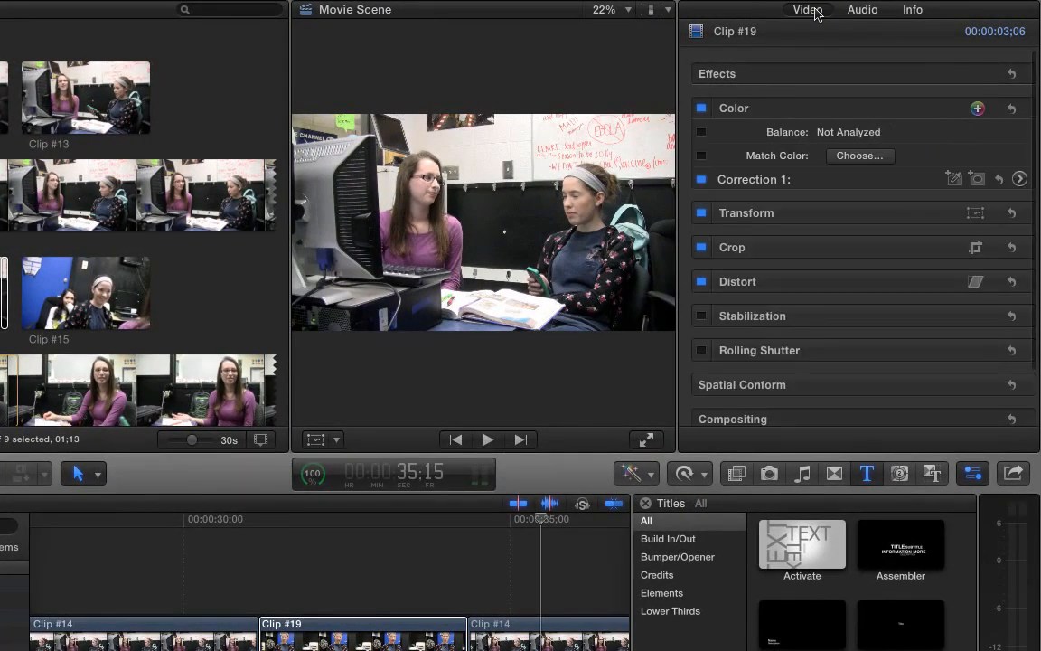
click(870, 11)
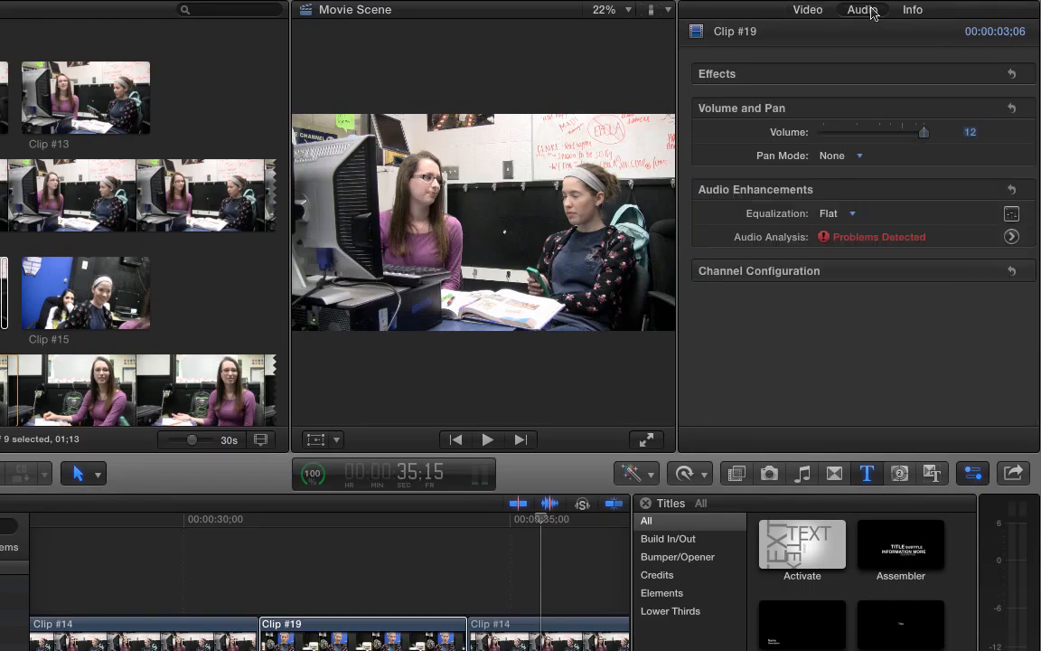
mouse_move(748, 114)
click(387, 641)
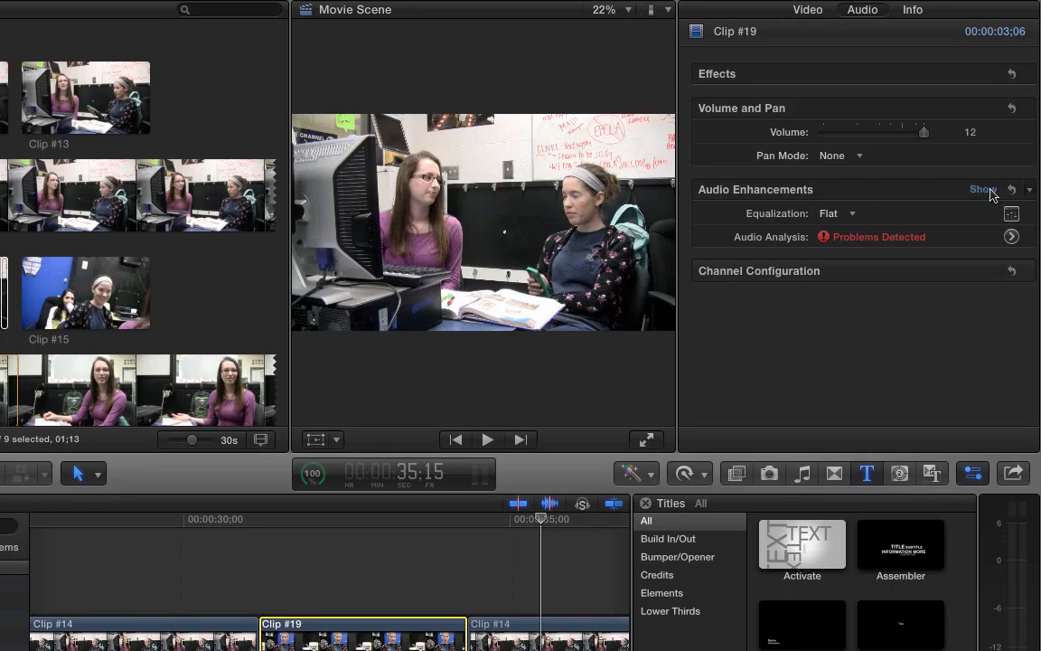
click(987, 190)
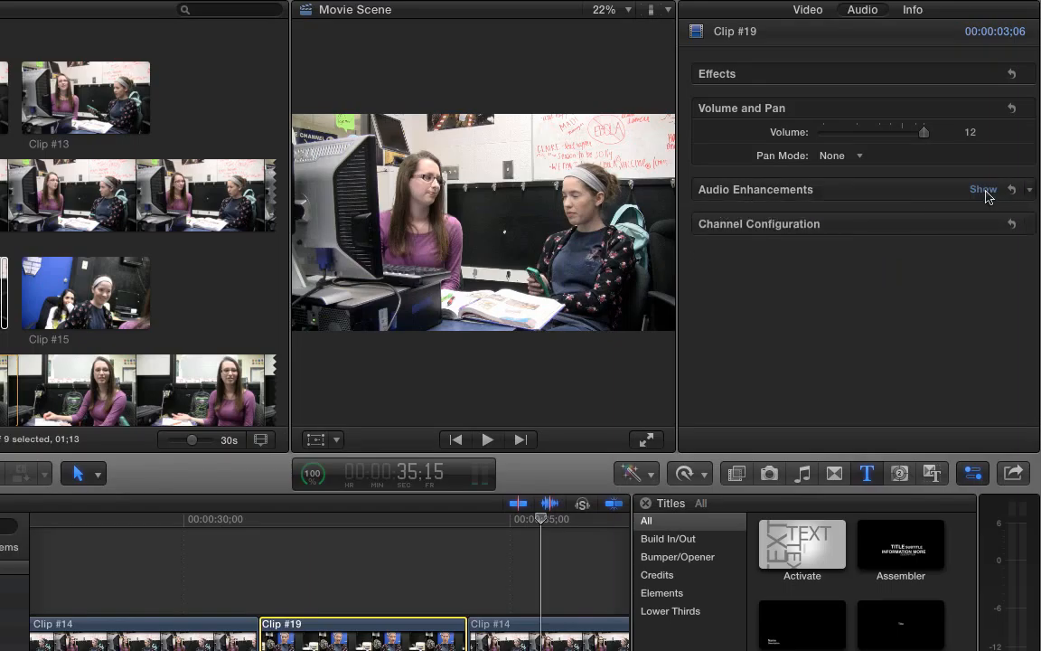
click(985, 190)
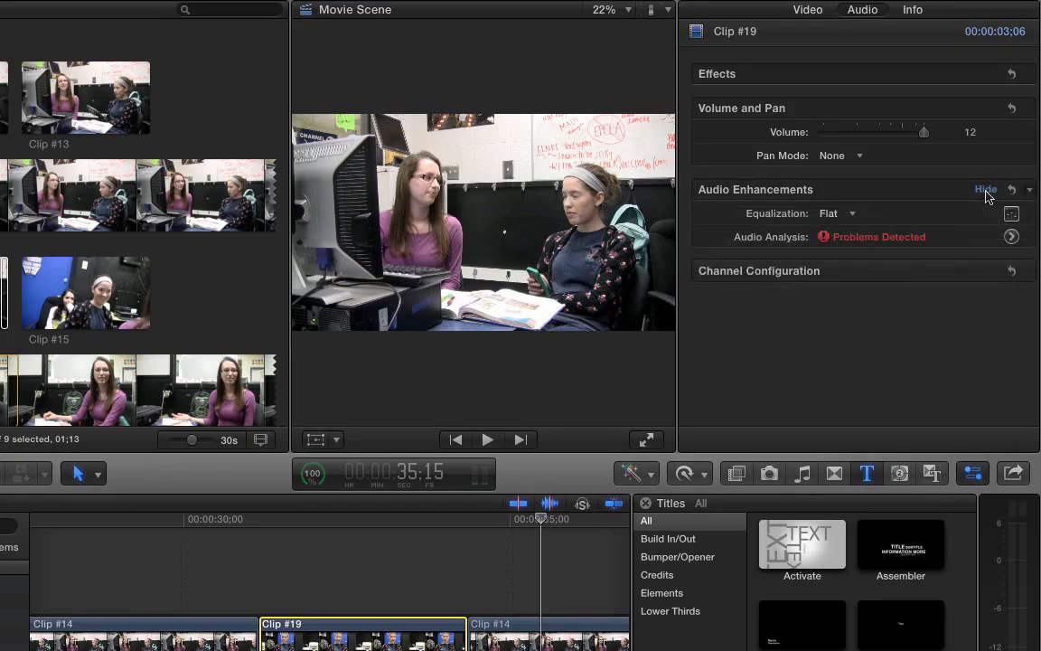
- Open Clip #19's audio analysis details and enable Loudness with 40% amount and 6% uniformity
click(1012, 235)
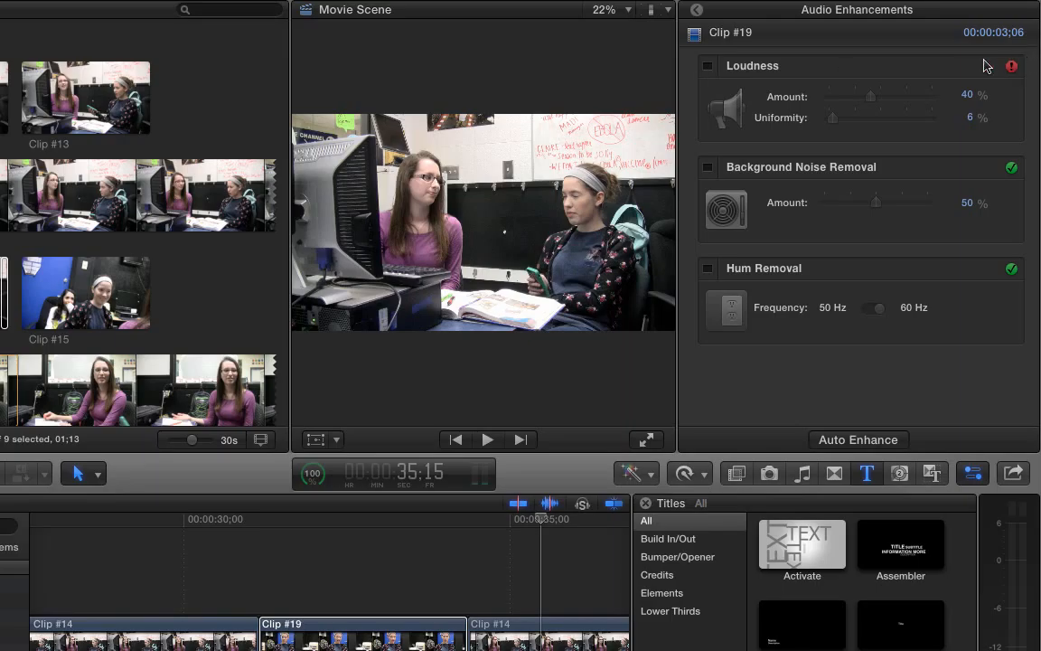
click(708, 66)
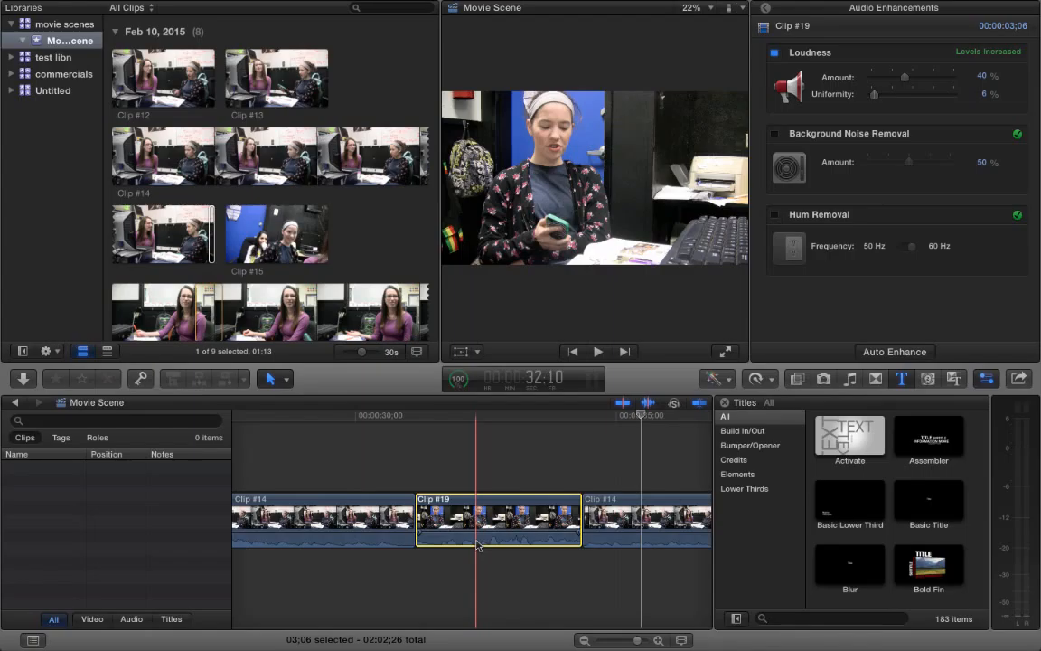
- Enable Loudness on the Clip #14 segment before Clip #19 and play across the cut to check the sound
click(344, 535)
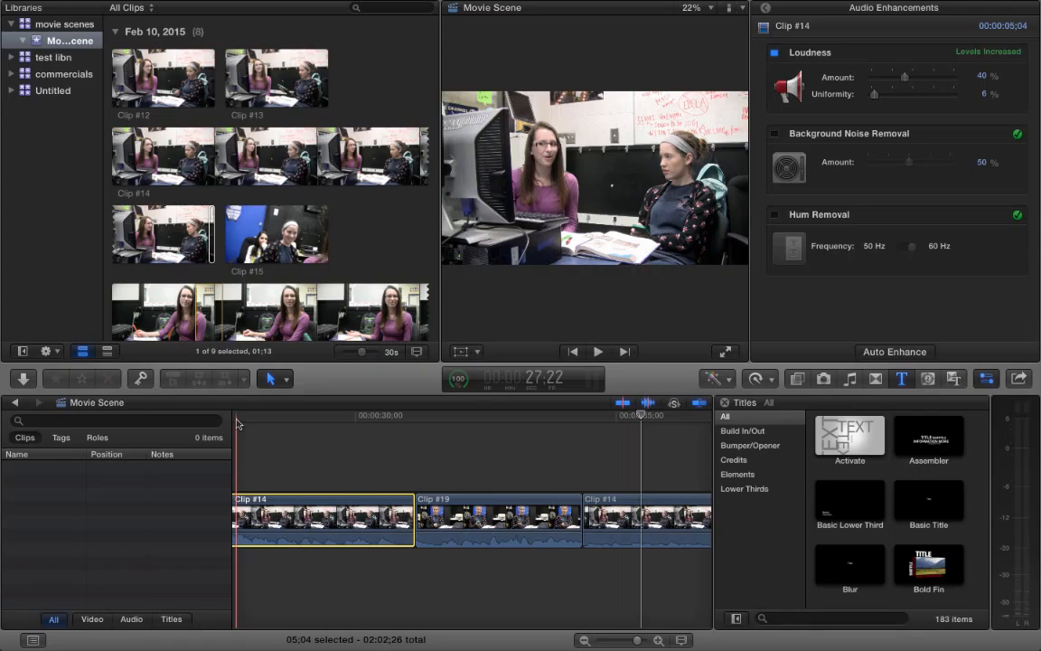
key(space)
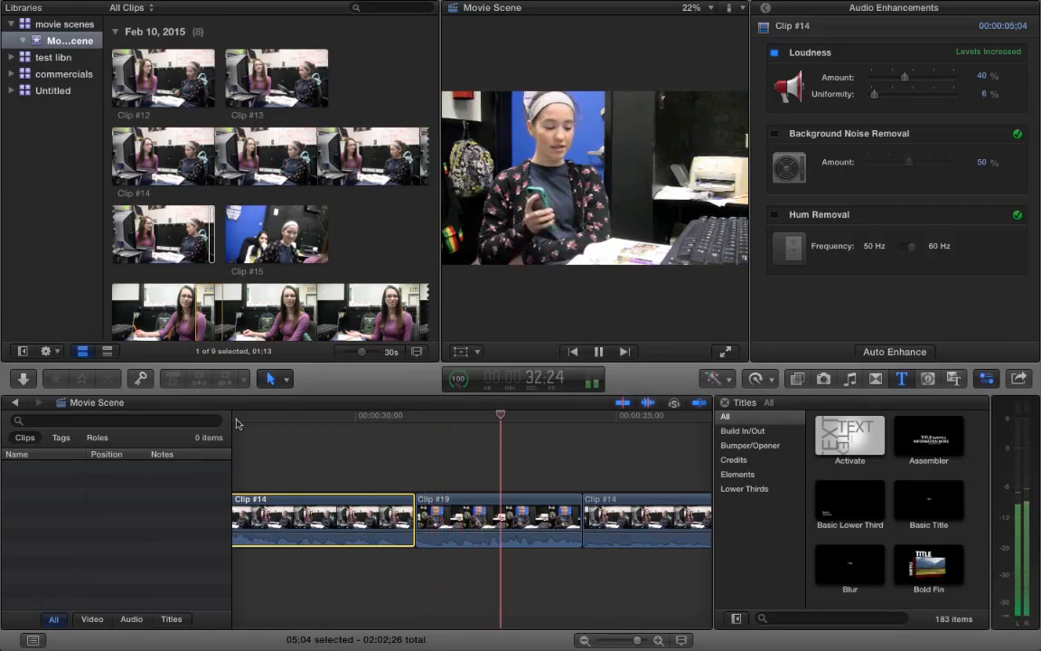
key(space)
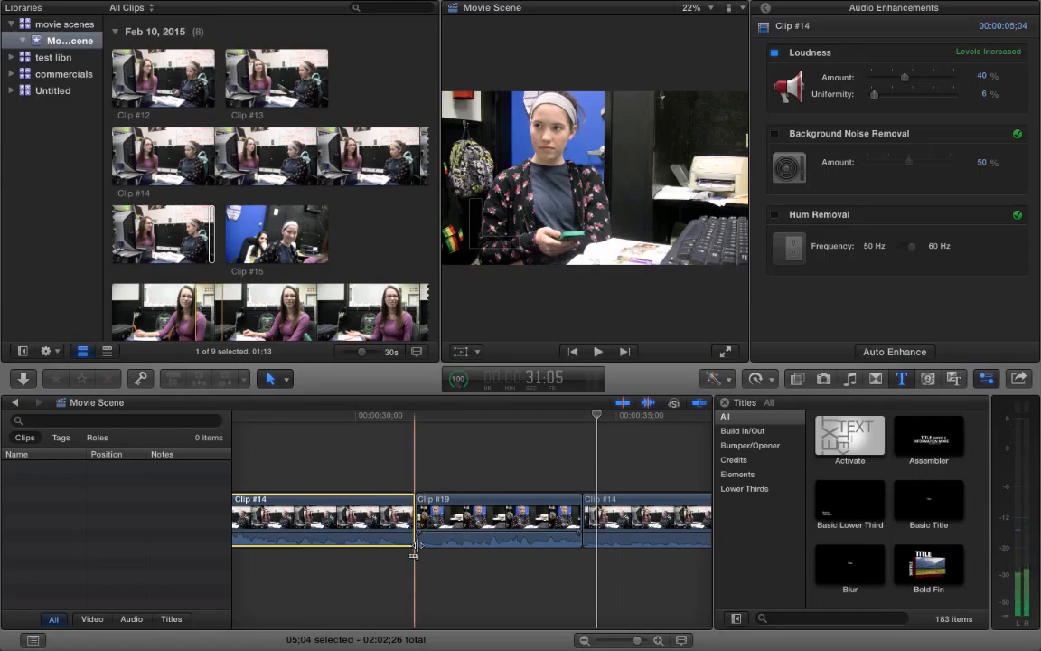
click(380, 416)
key(space)
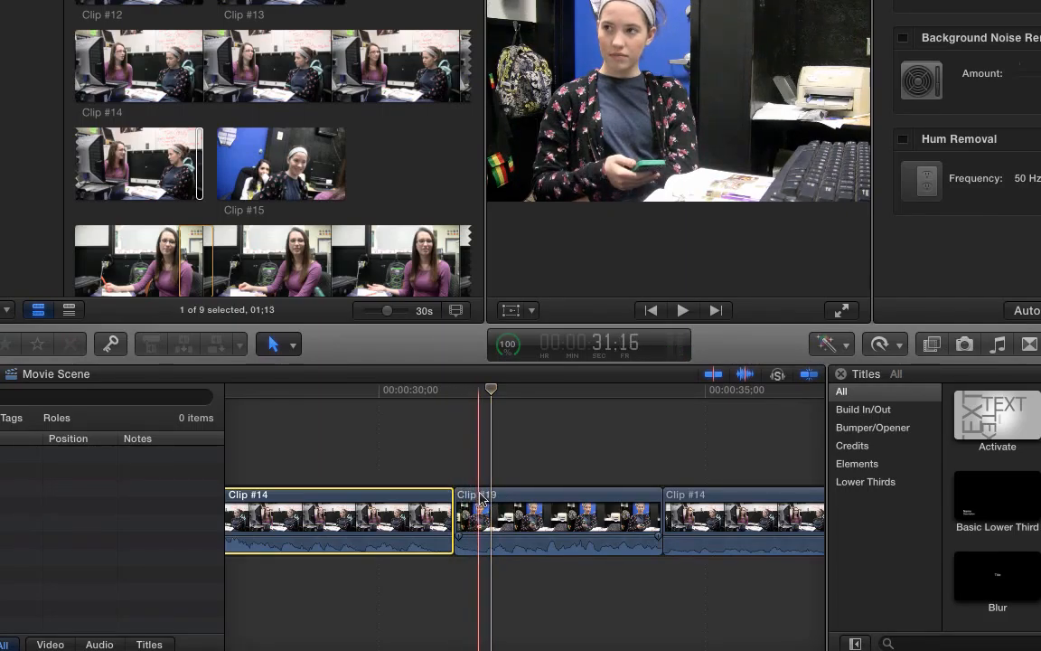
- Detach the audio from Clip #19 as a separate clip
click(482, 549)
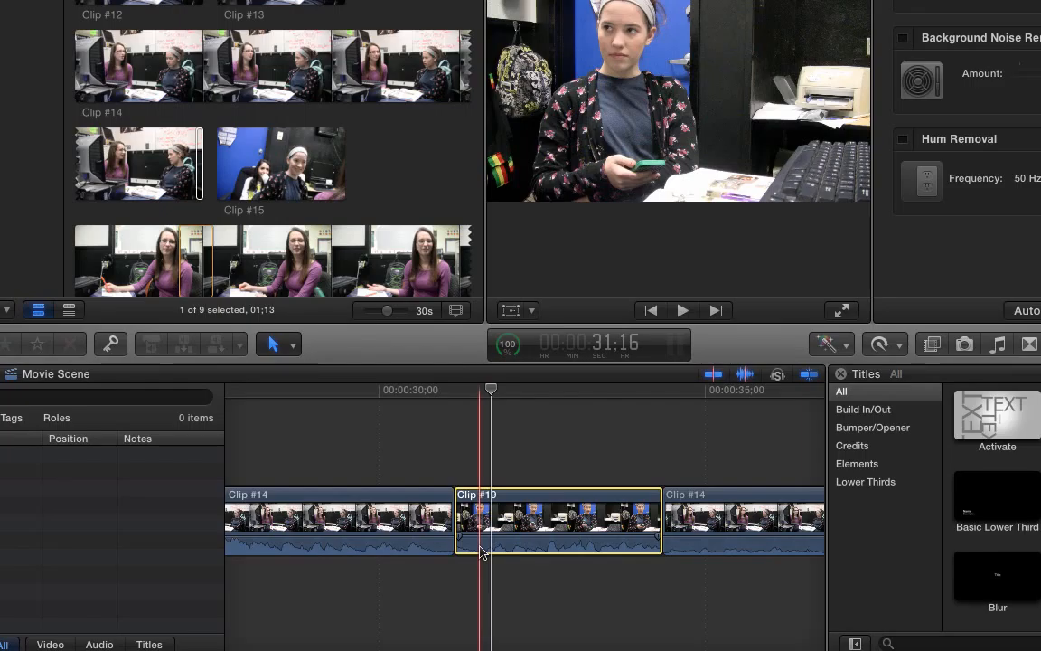
right_click(482, 551)
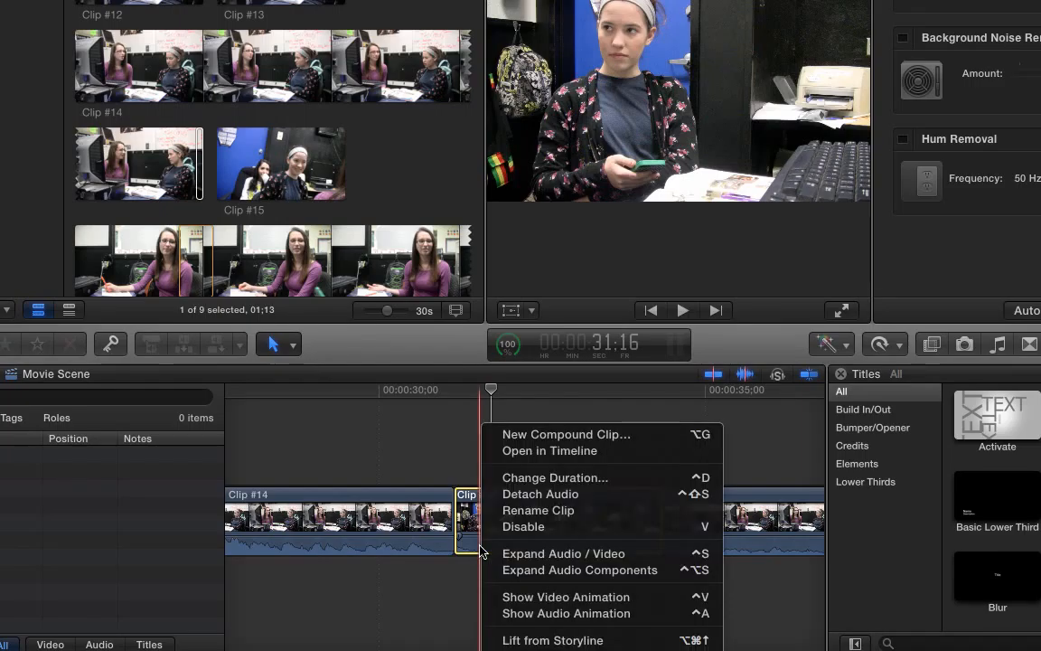
click(512, 495)
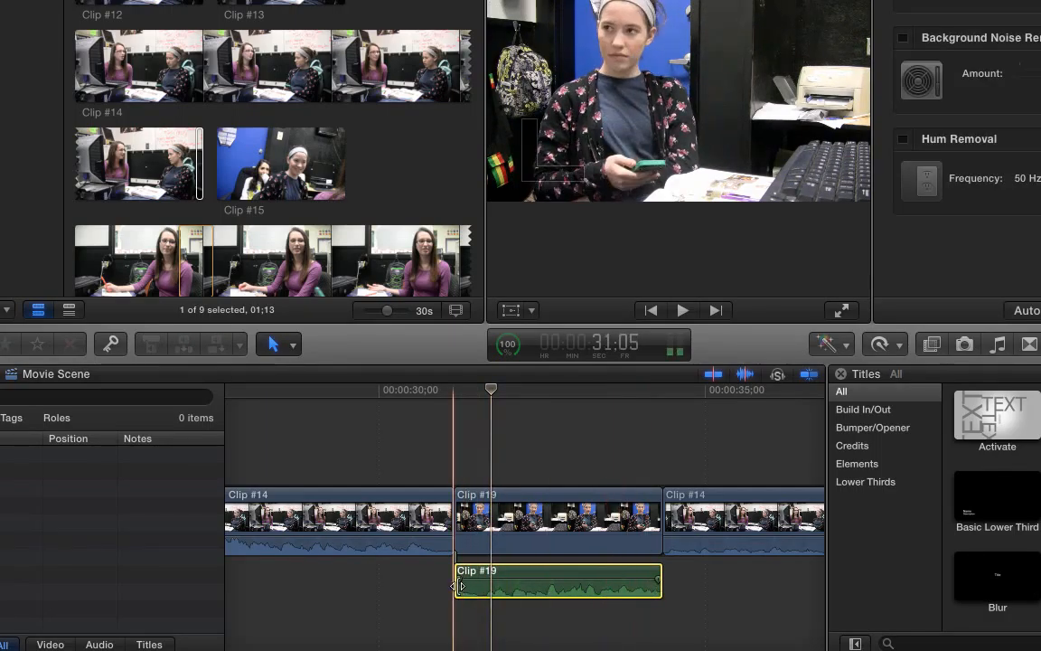
- Extend the detached audio's start about one second under Clip #14, and trim it back to about 31;16, just after Clip #19's video start
drag(455, 585, 390, 586)
drag(391, 588, 391, 587)
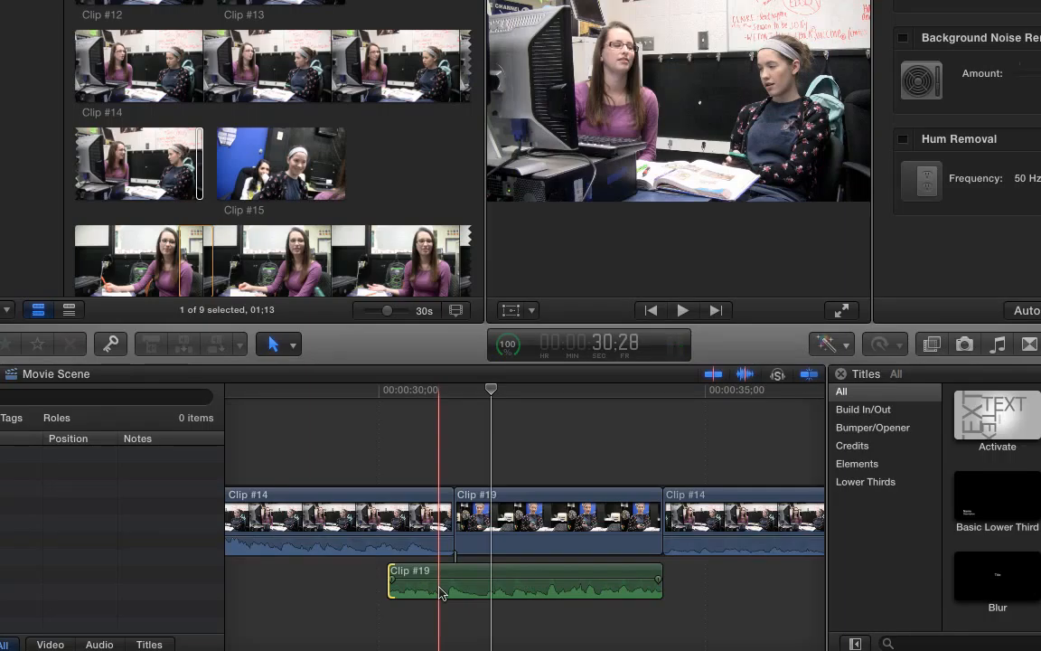
drag(392, 573, 483, 577)
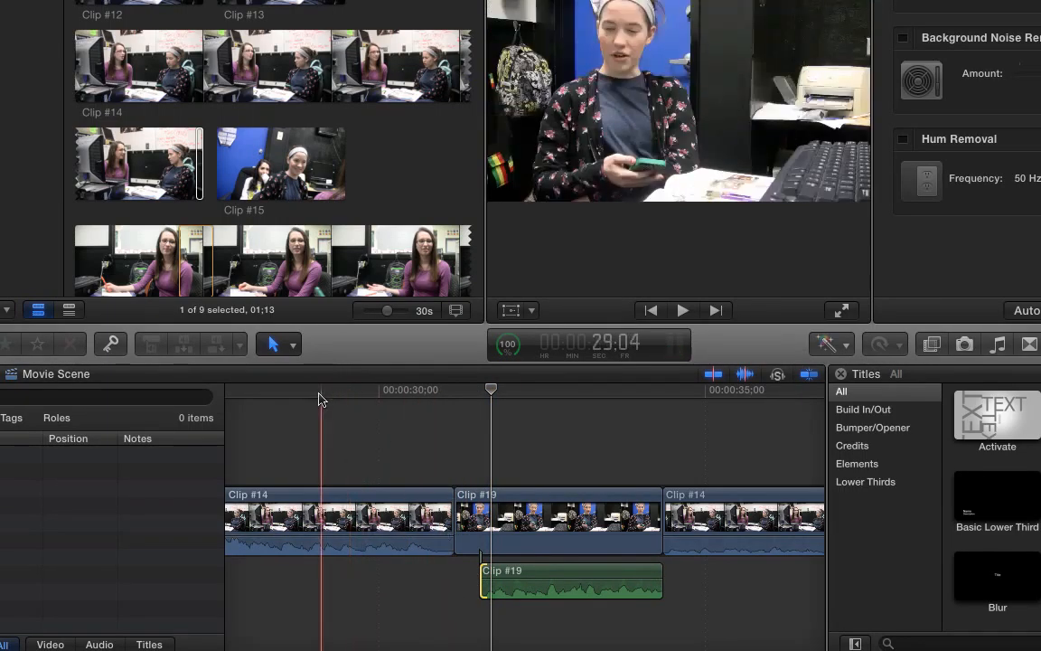
- Play twice from Clip #14 into Clip #19 to check the transition with the trimmed audio
click(312, 396)
key(space)
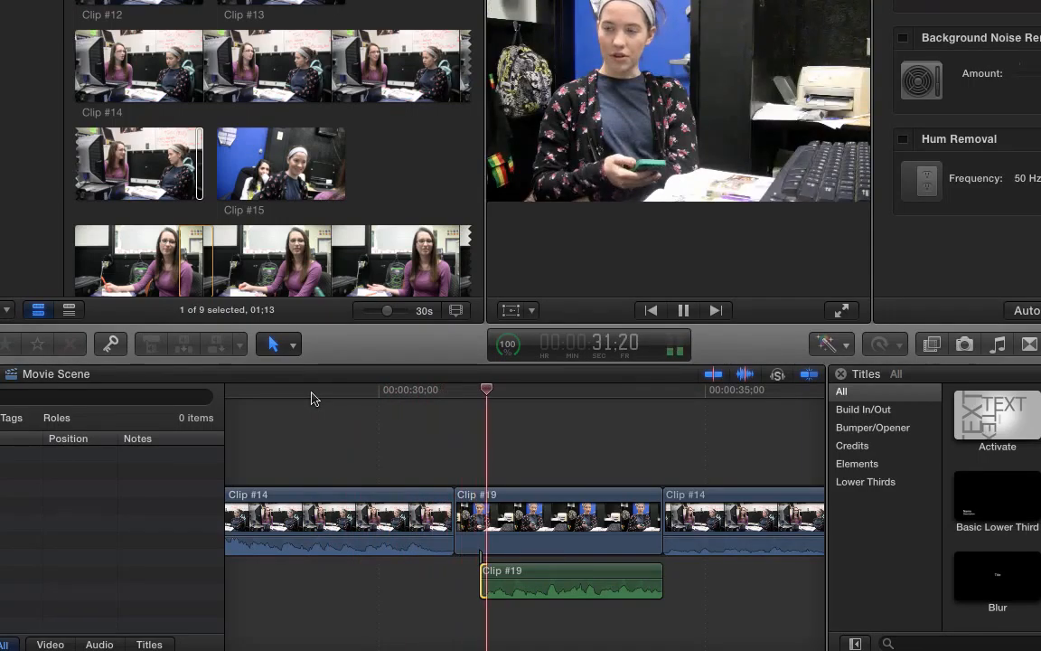
key(space)
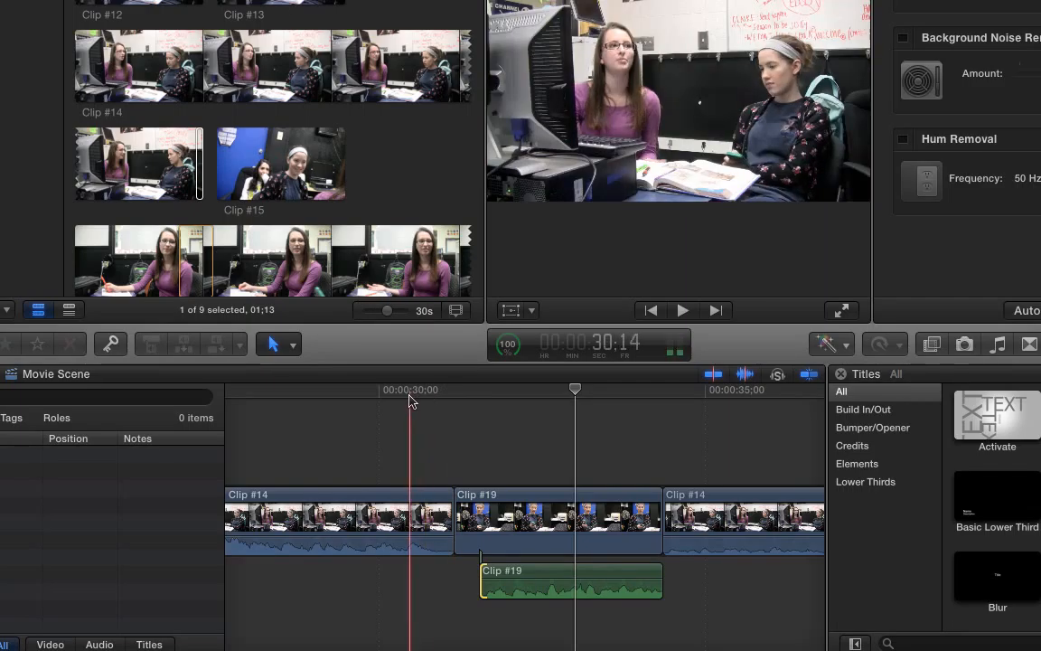
click(410, 398)
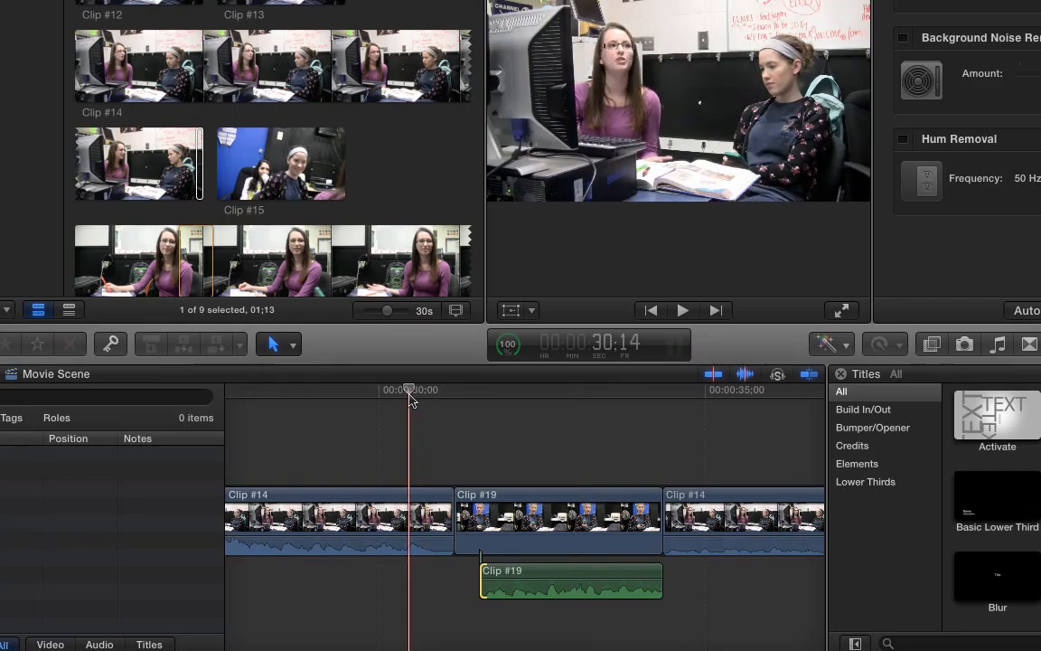
key(space)
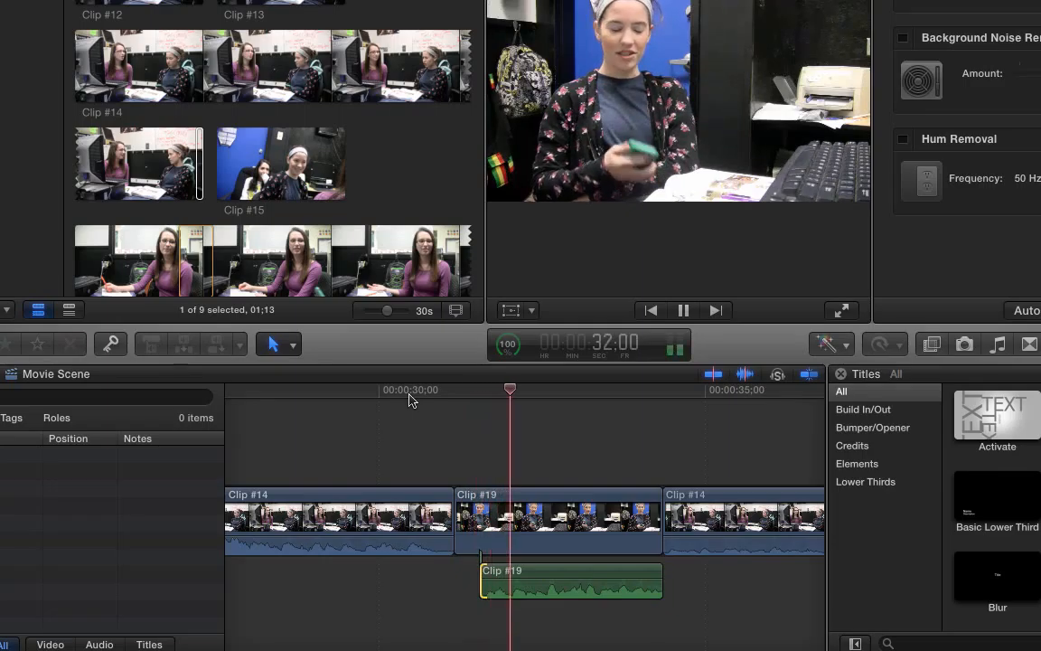
key(space)
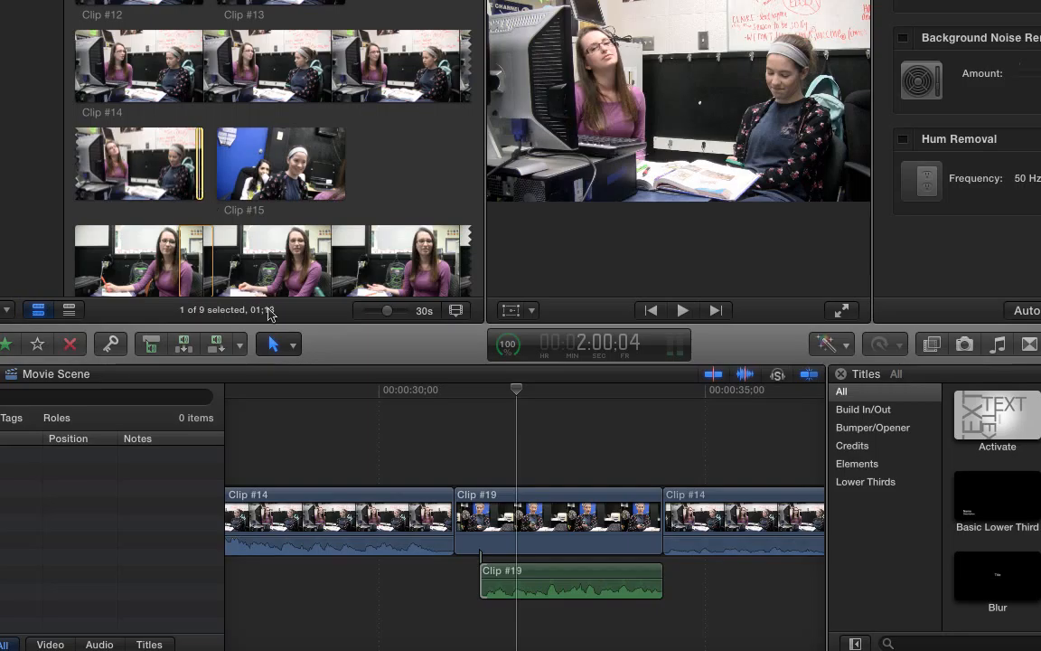
- Set the edit source to Audio Only and connect the selected Clip #14 range beneath the start of Clip #19 at 31;05
click(241, 344)
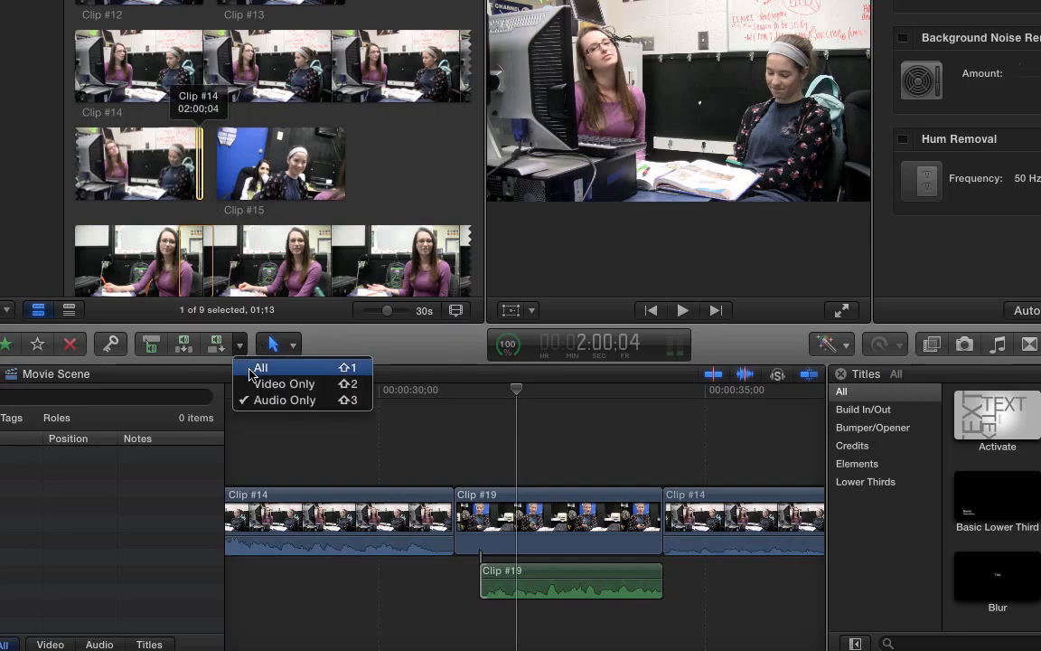
click(253, 367)
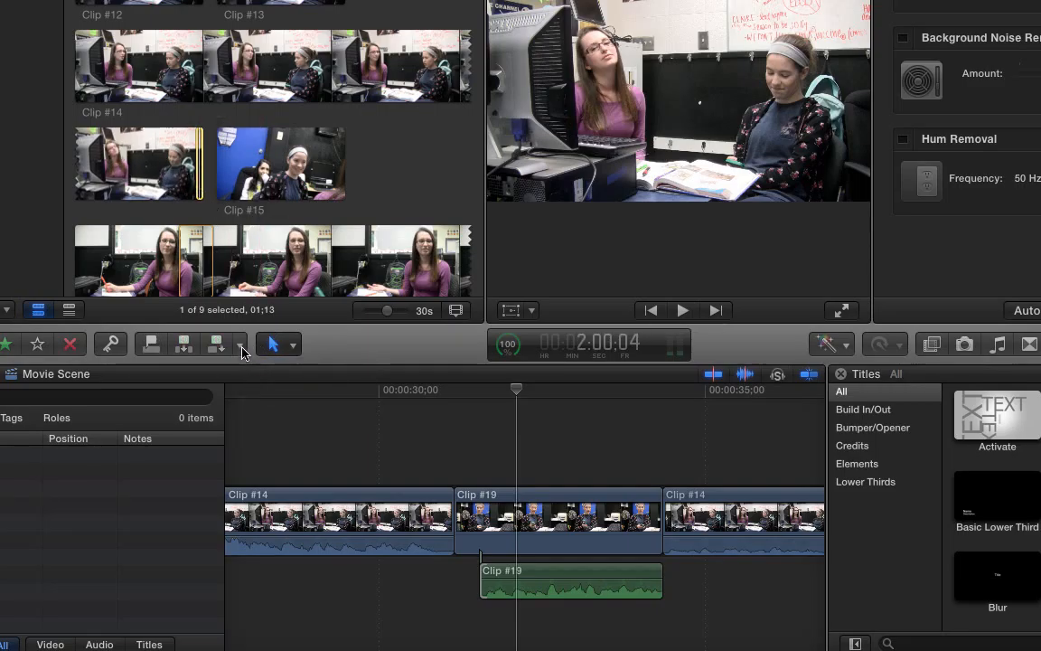
click(242, 347)
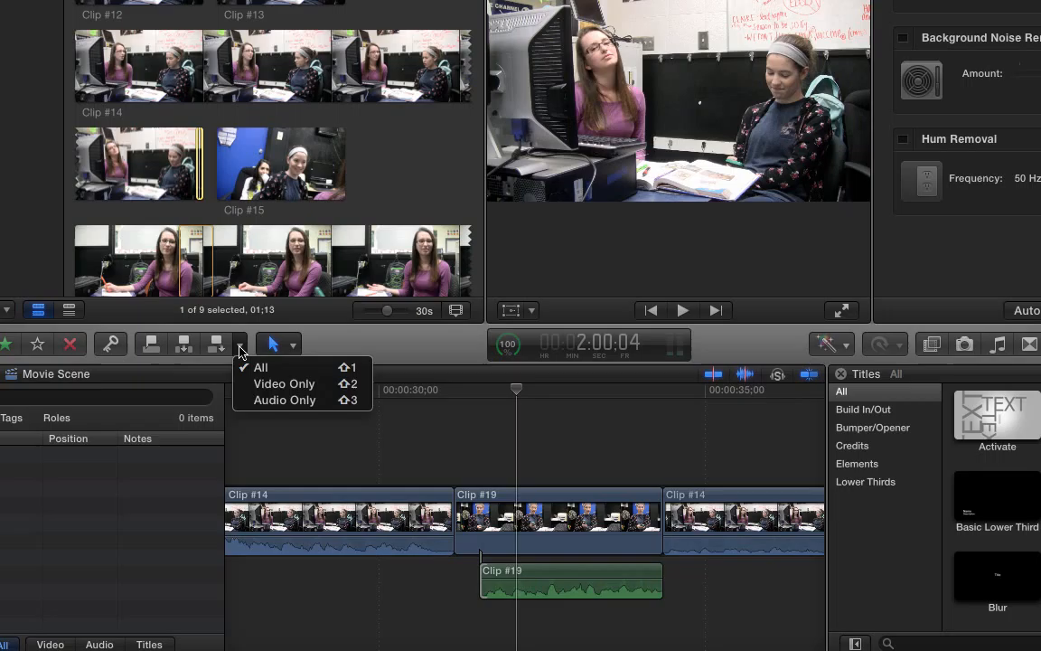
click(245, 400)
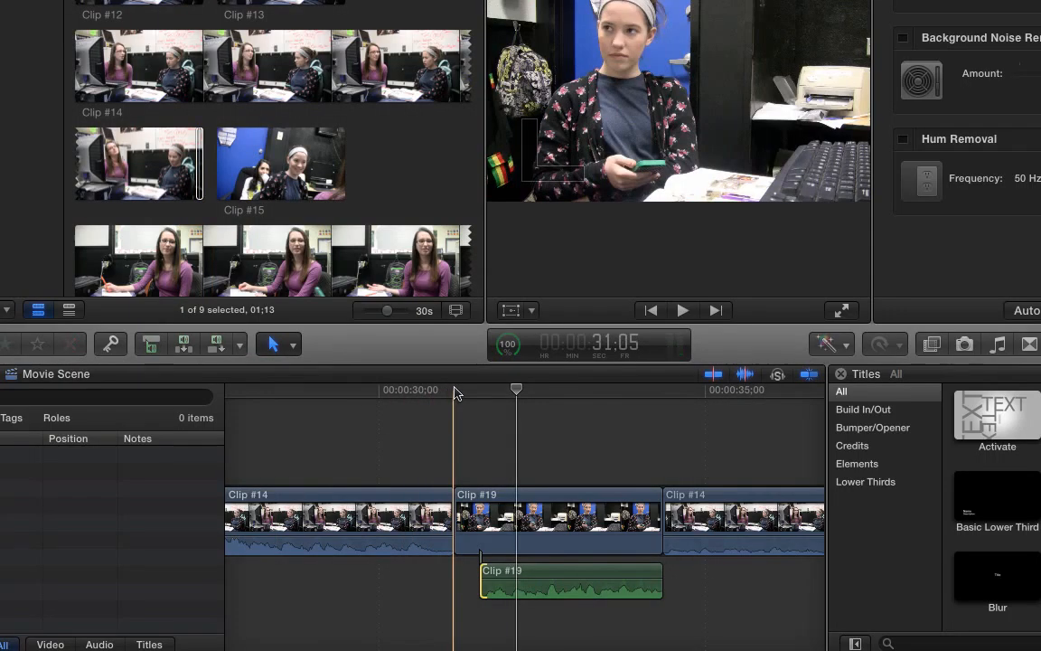
click(453, 390)
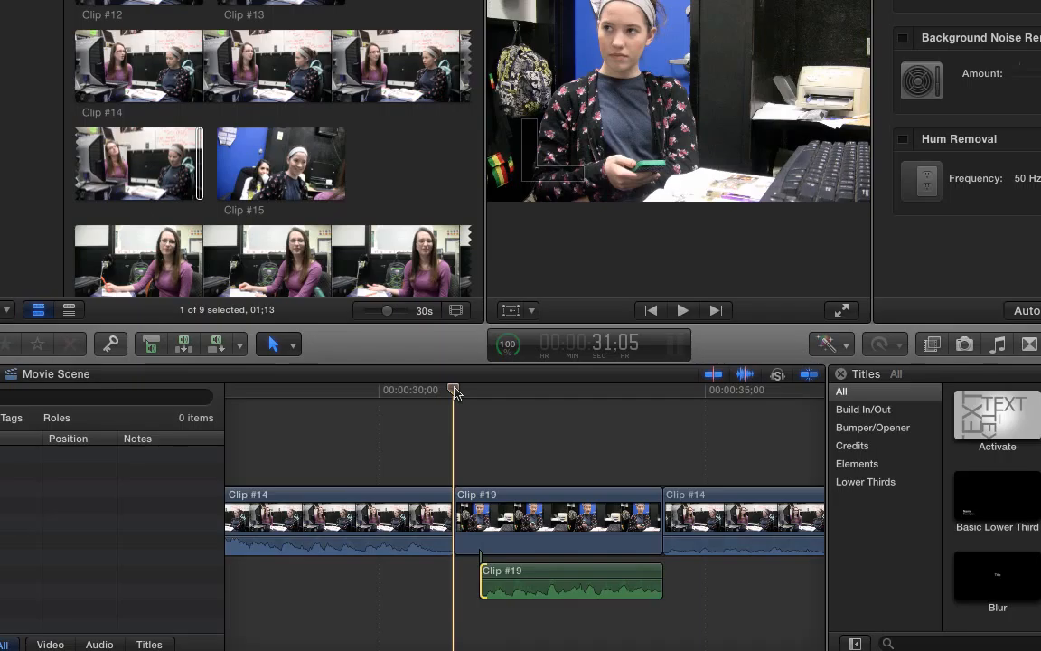
click(152, 347)
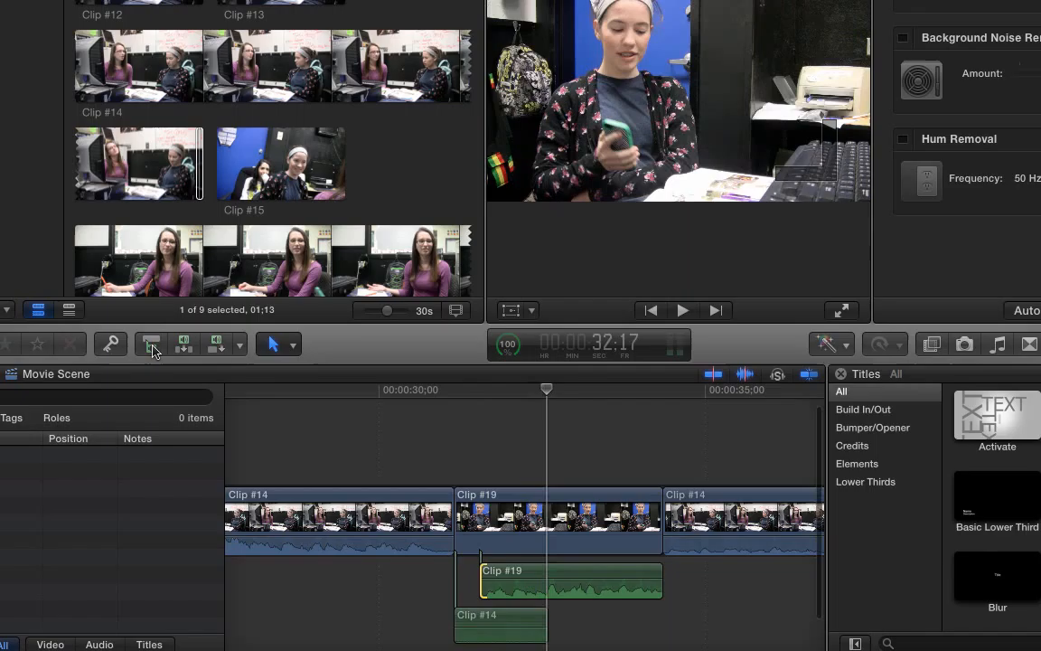
- Play twice from Clip #14 into Clip #19 to check how the connected background audio fills the gap
click(300, 391)
key(space)
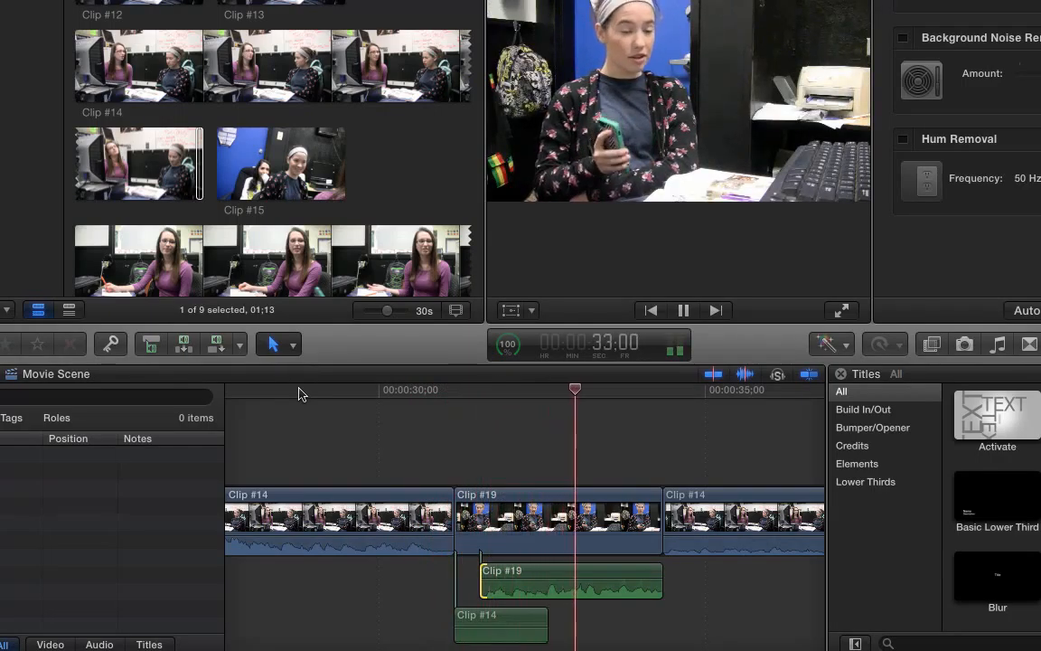
key(space)
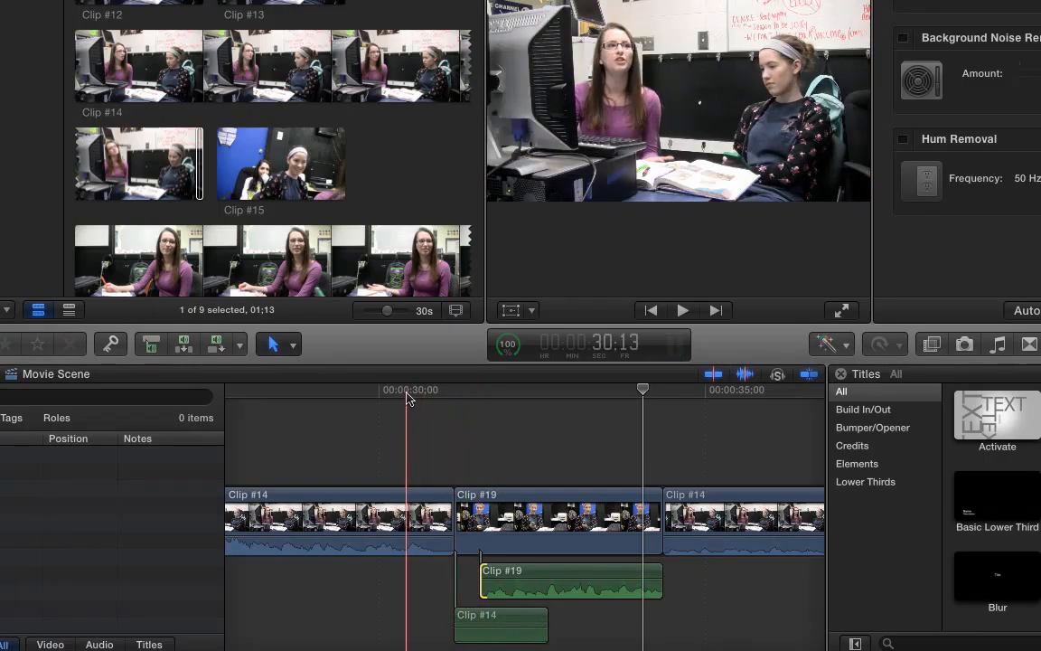
click(408, 398)
key(space)
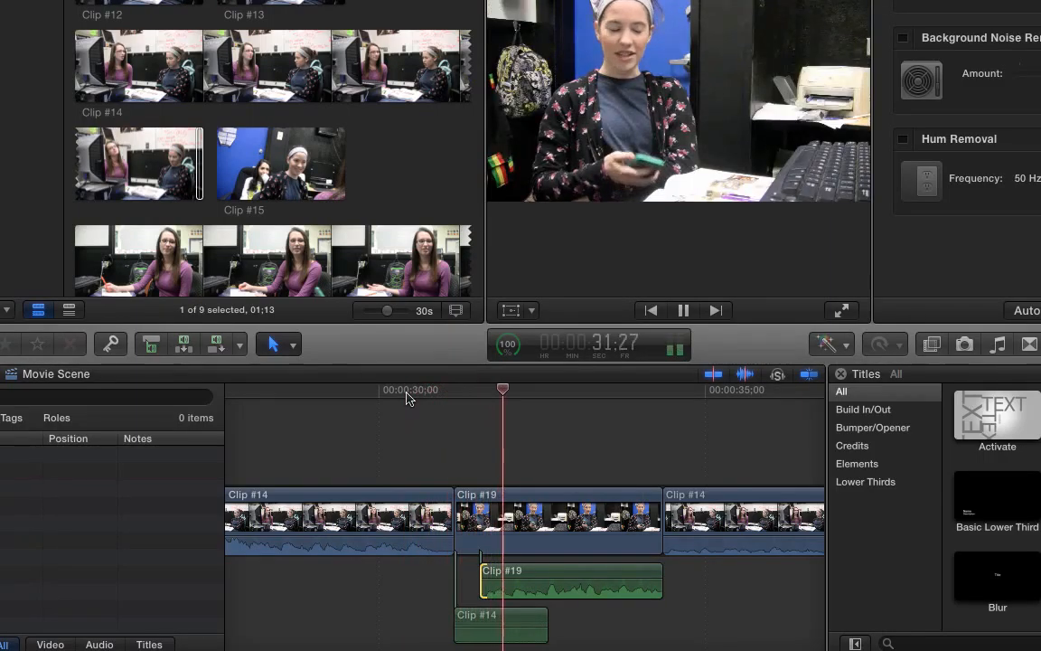
key(space)
- Replay the transition and trim the end of the connected Clip #14 audio to 31;16, where Clip #19's detached audio starts
mouse_move(599, 643)
click(409, 400)
key(space)
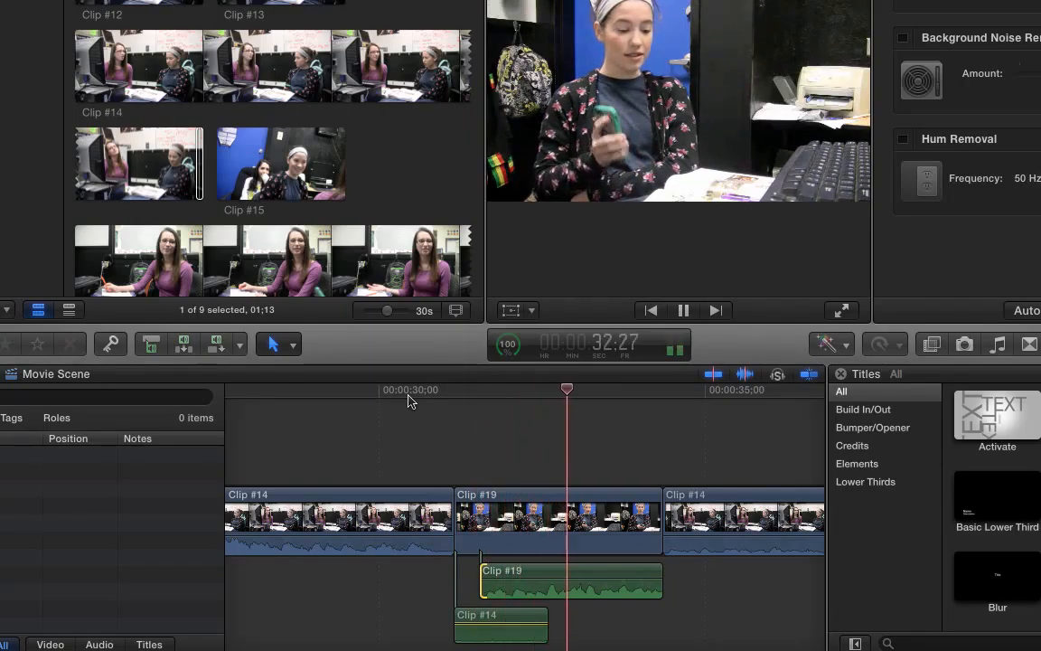
key(space)
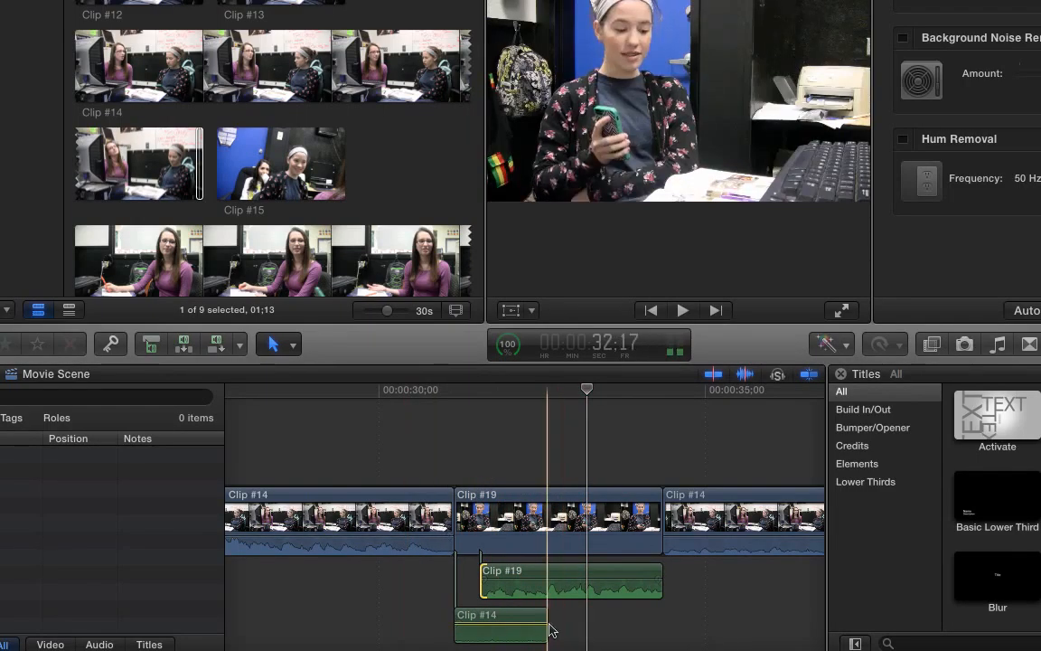
drag(548, 630, 479, 624)
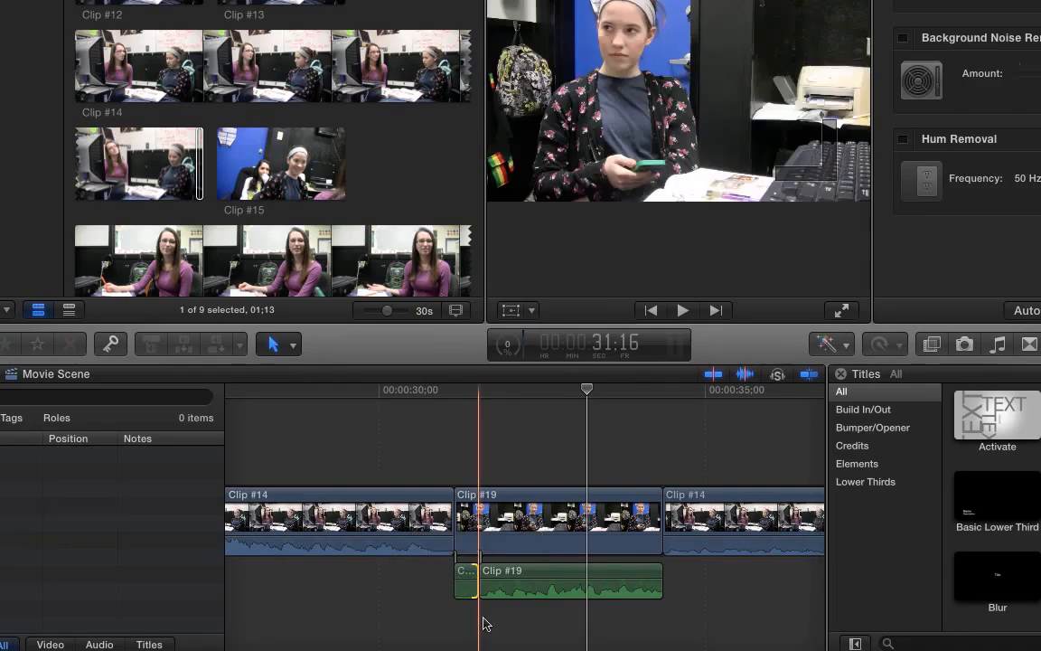